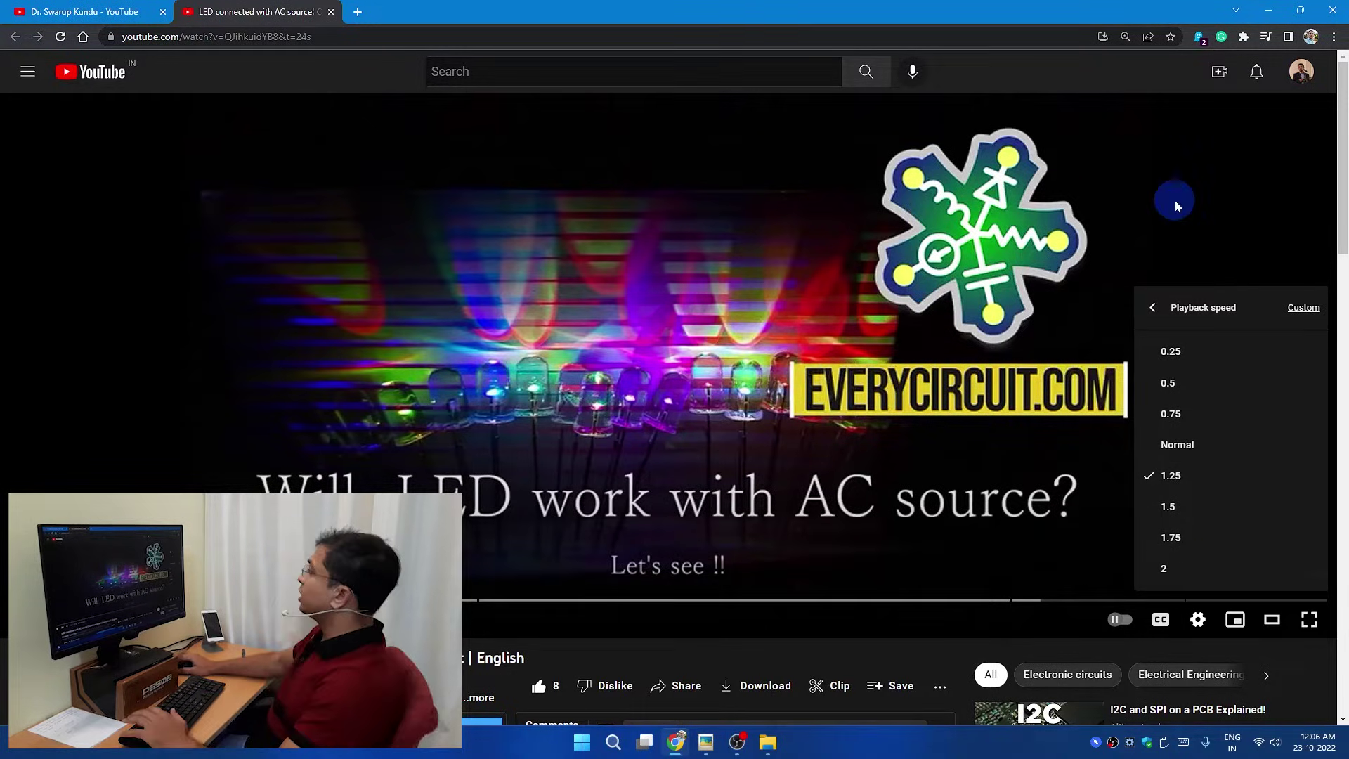
# - Close the playback speed menu, leaving the LED video playing at 1.25×
pyautogui.click(1178, 199)
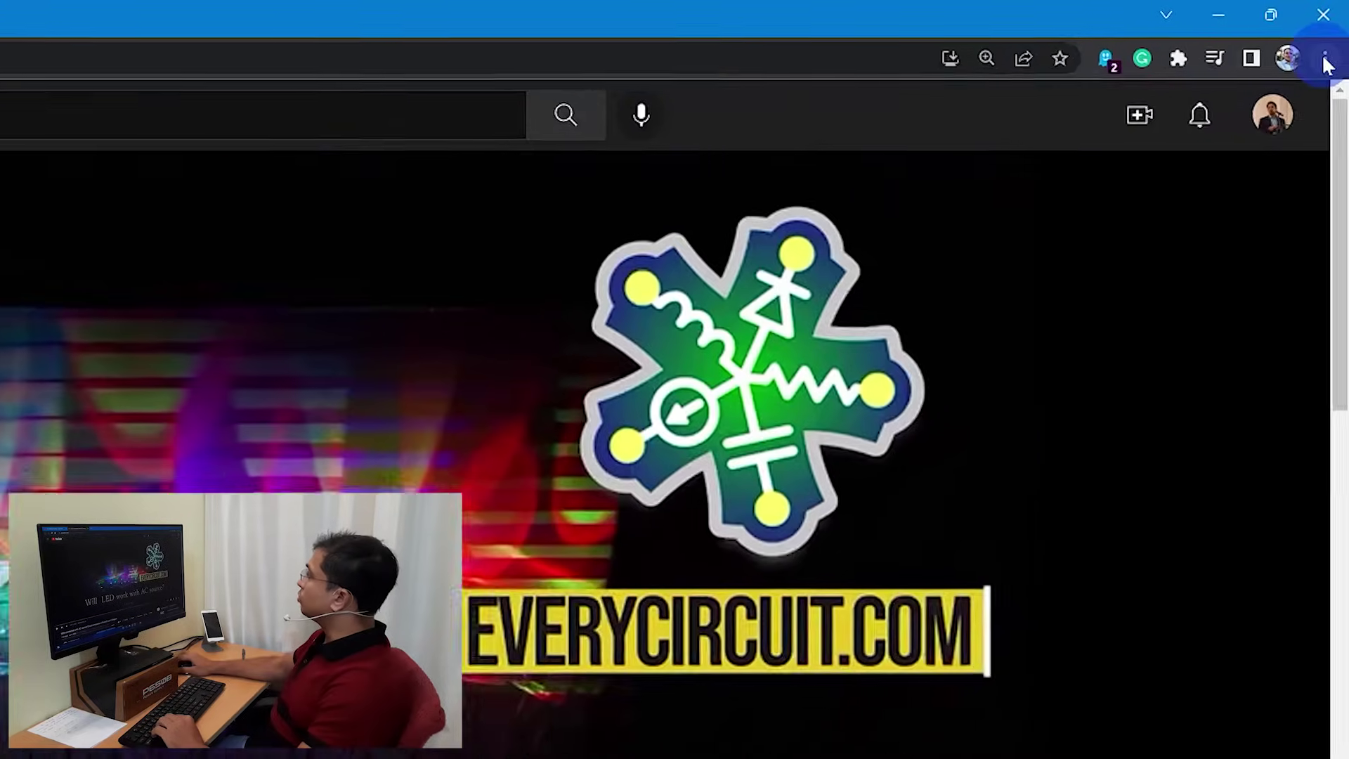
# - Bring up Developer tools from More tools and focus the Console input
pyautogui.click(1333, 36)
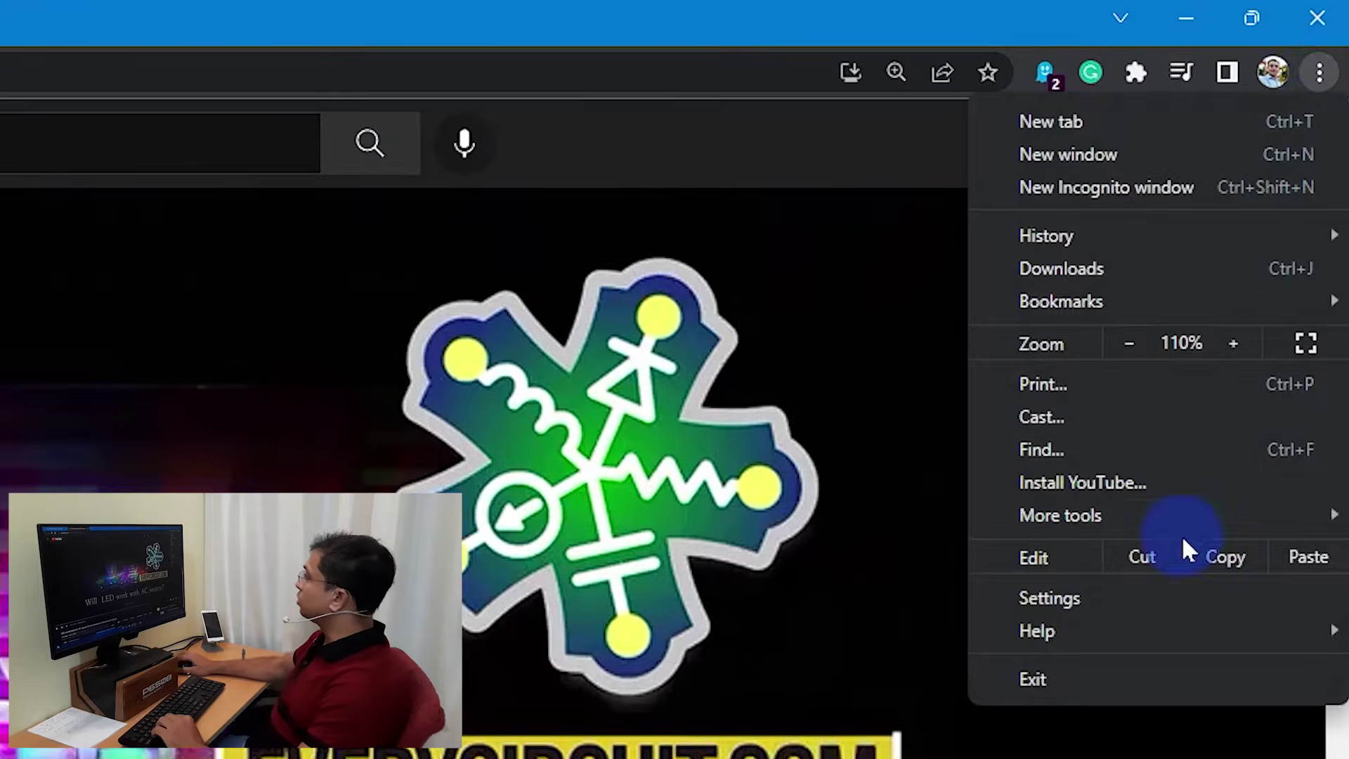
pyautogui.moveTo(1061, 516)
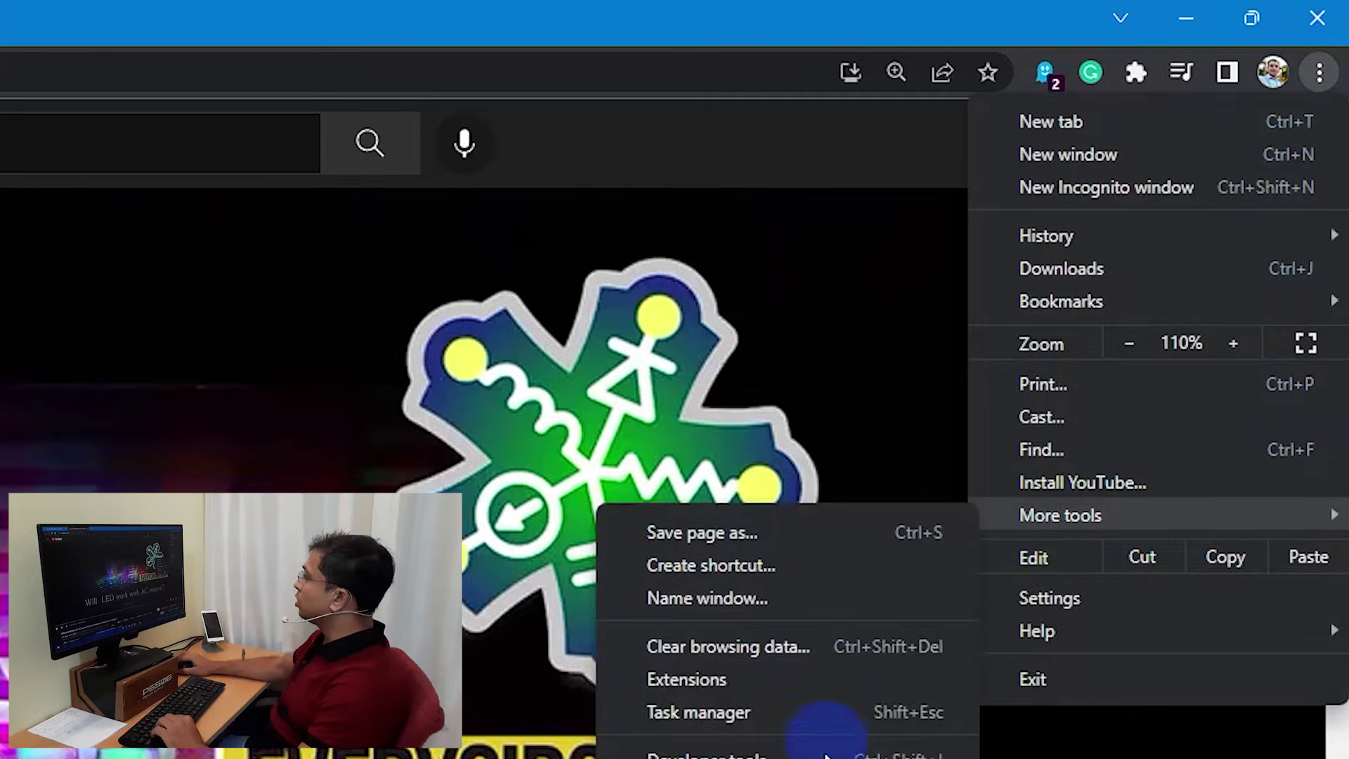
pyautogui.click(821, 755)
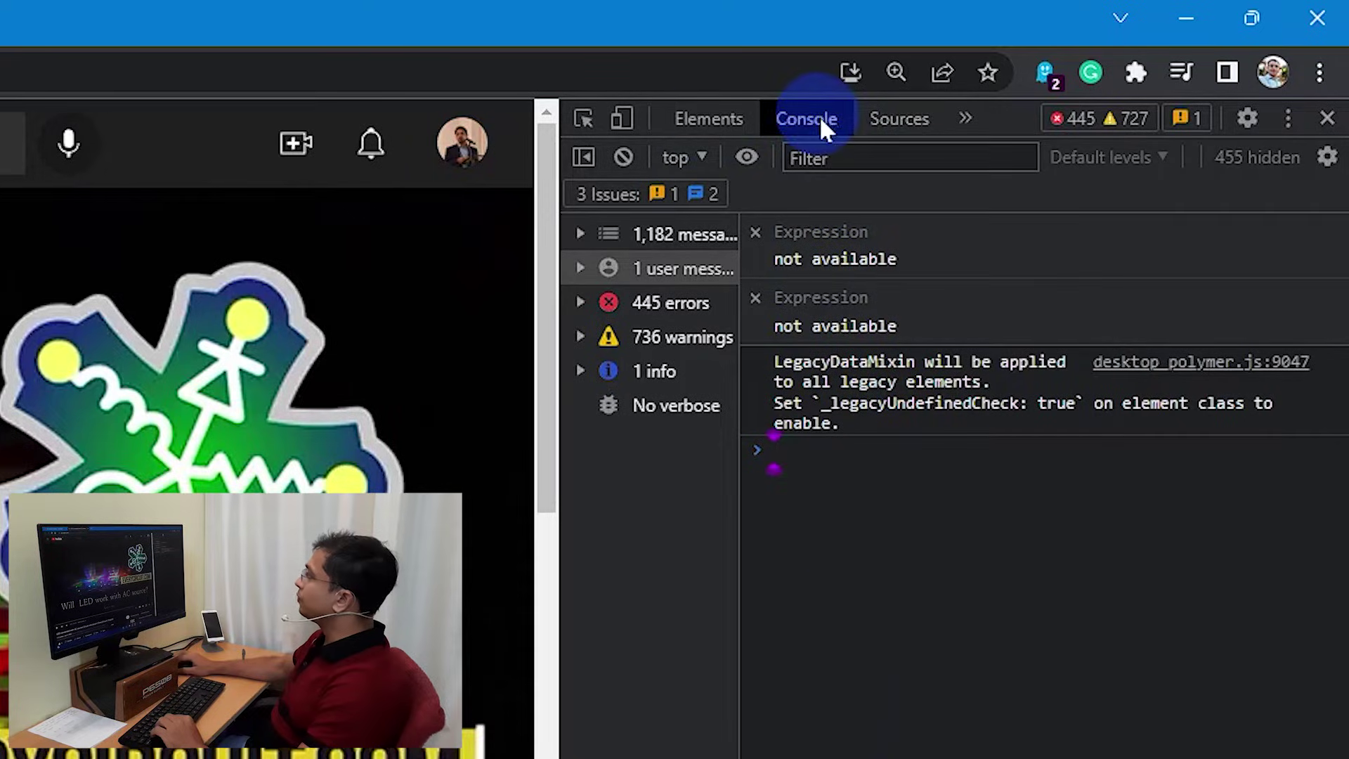
pyautogui.click(804, 454)
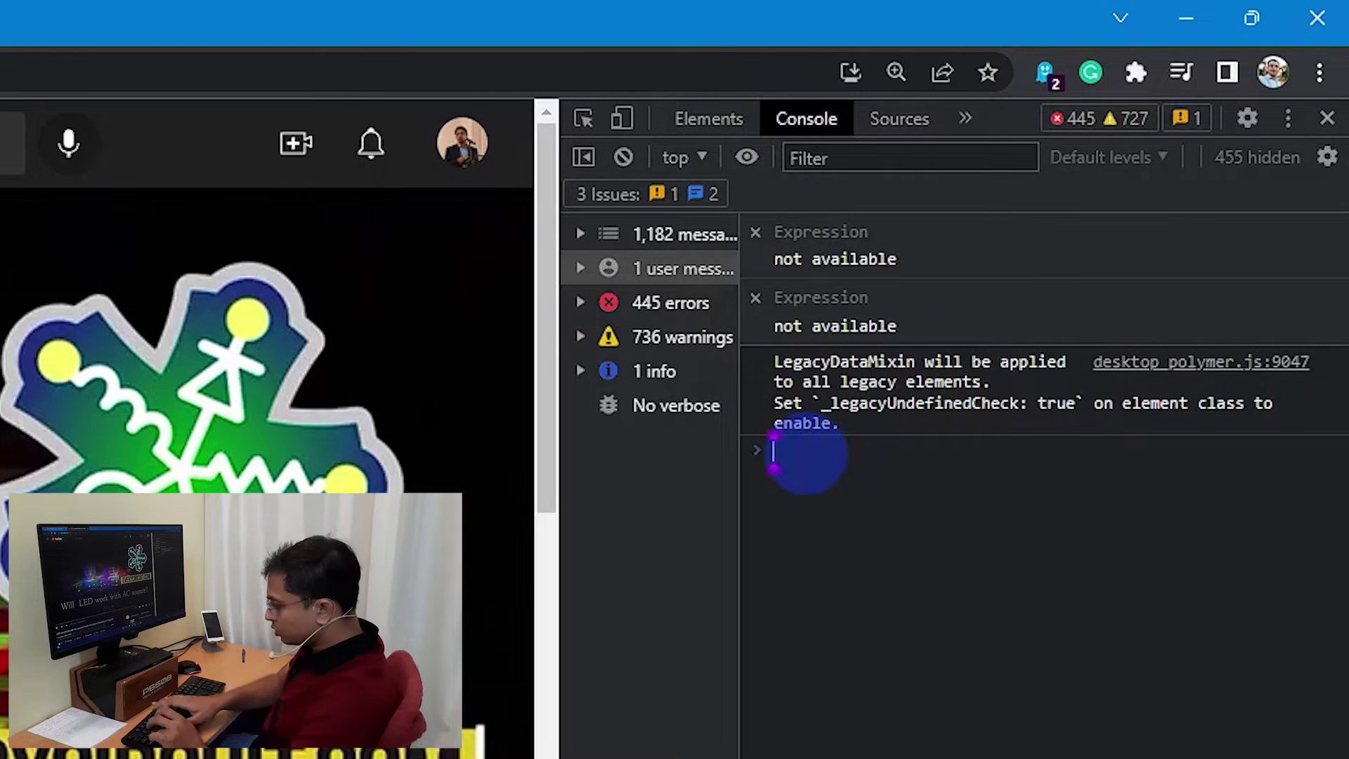
pyautogui.write('$')
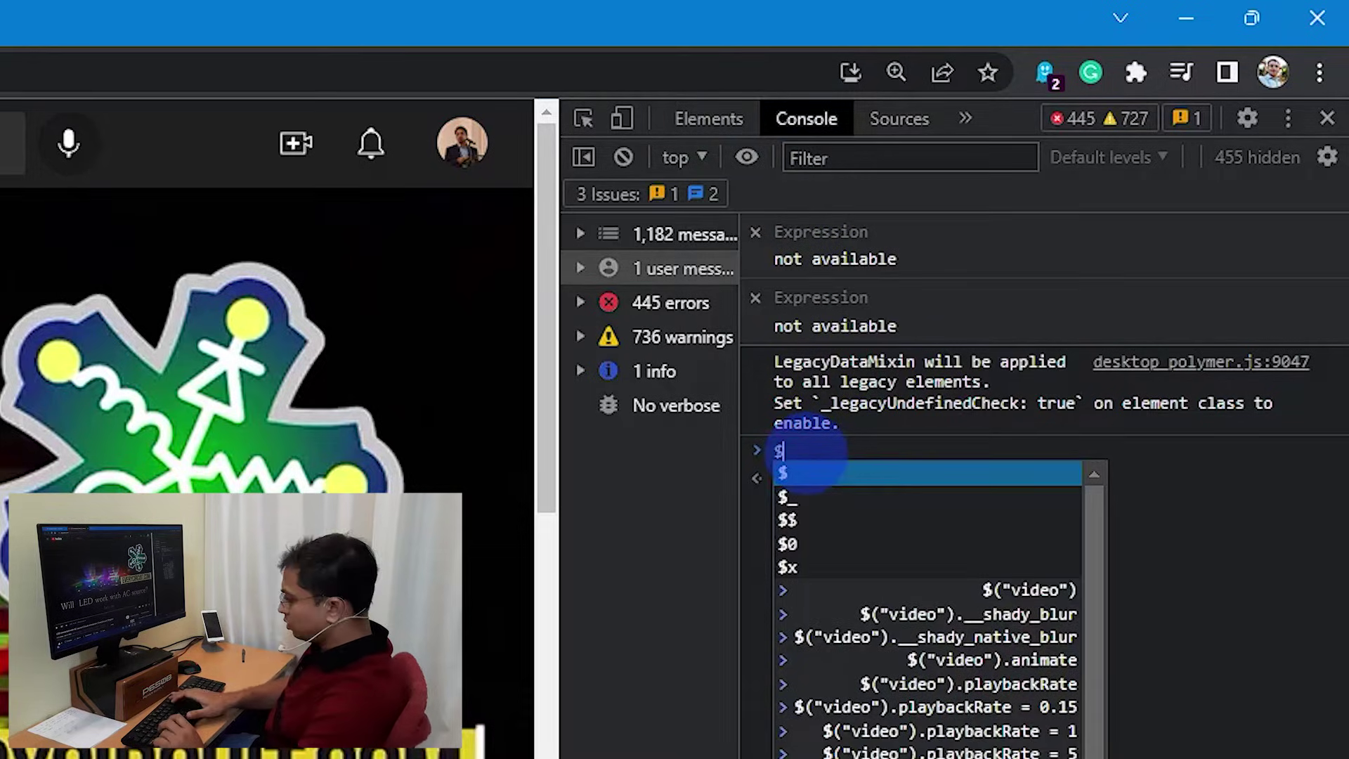
pyautogui.write('("v')
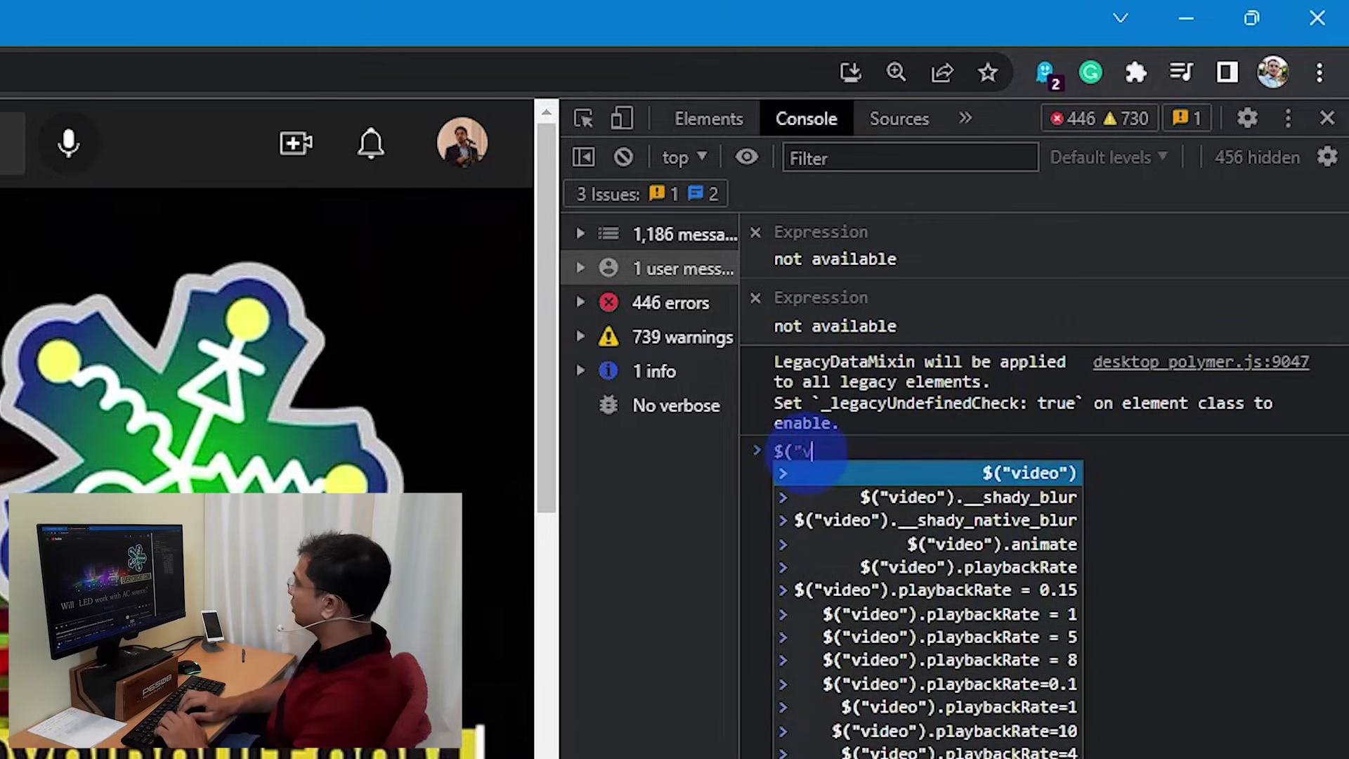
pyautogui.write('ideo')
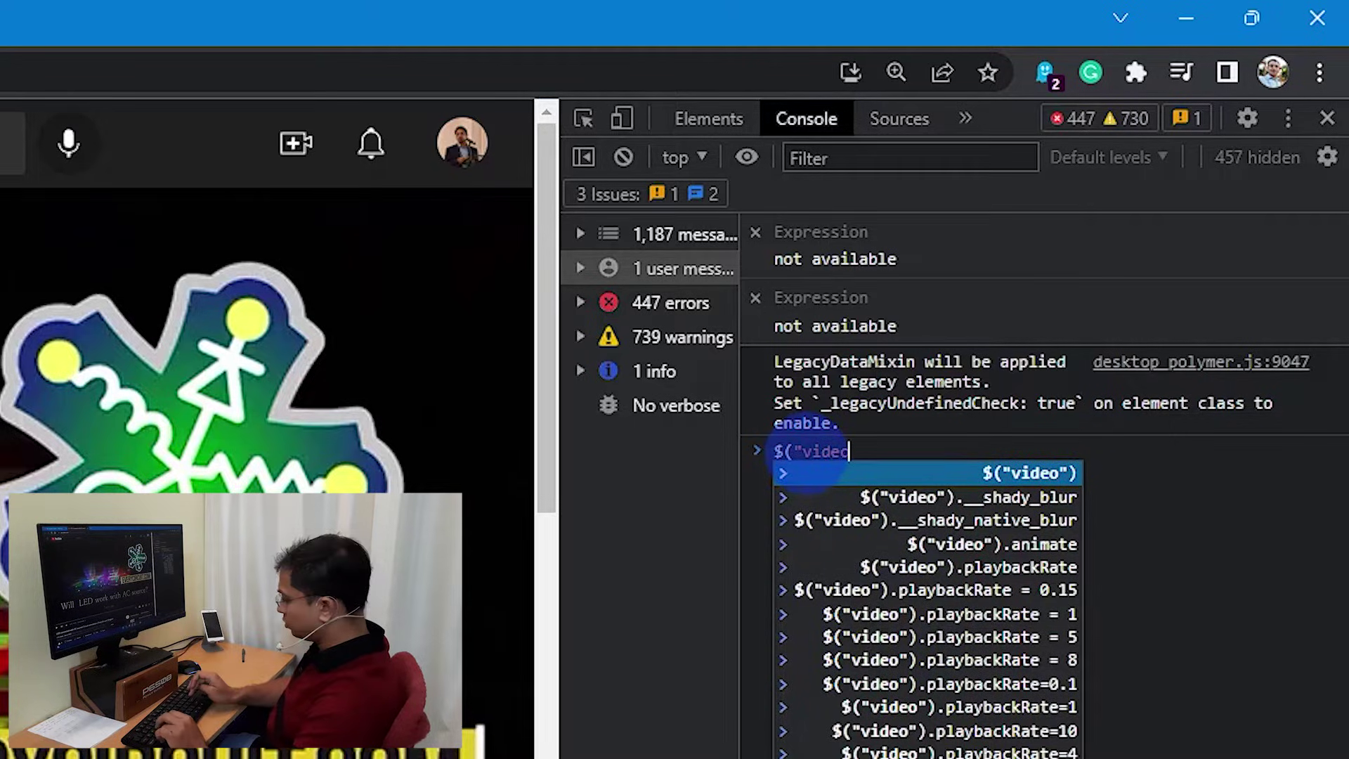
pyautogui.write('"')
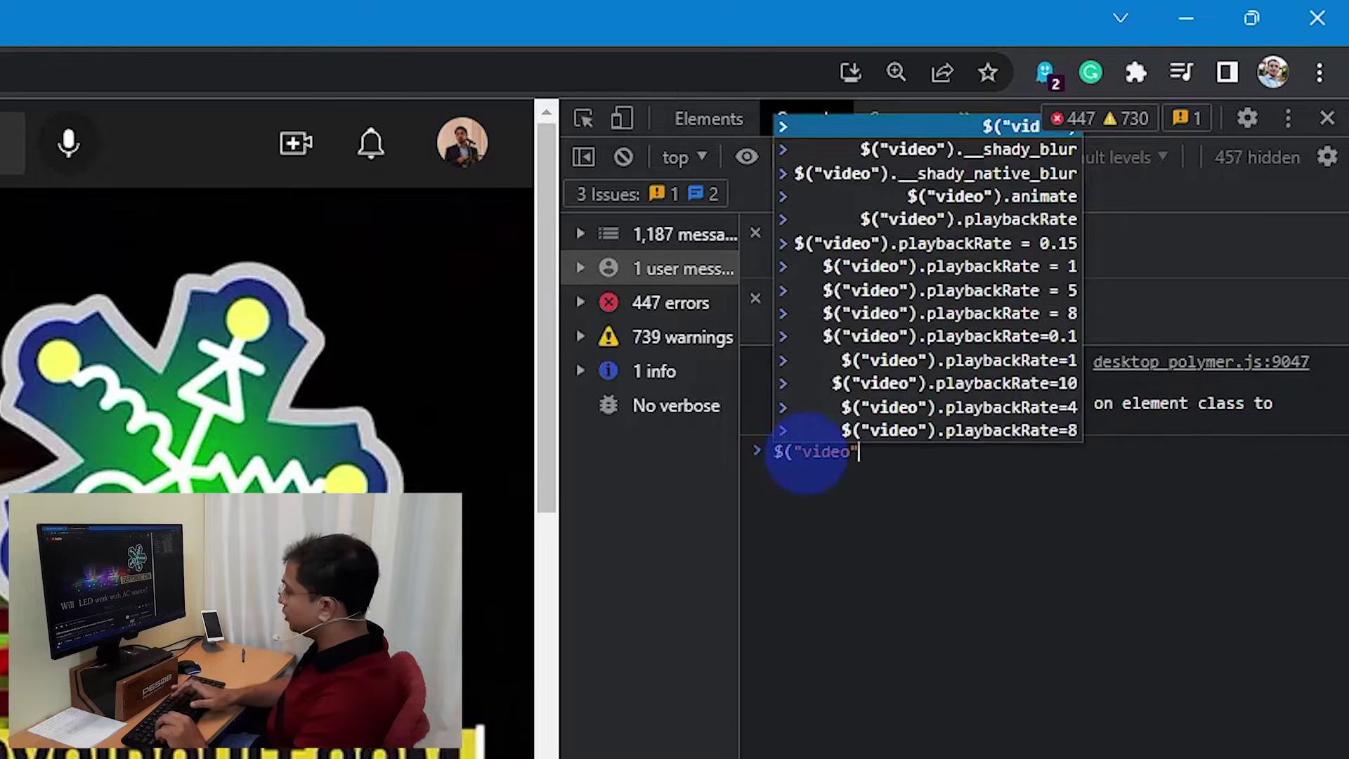
pyautogui.write(')')
# - Run $("video") in the console to return the YouTube video element
pyautogui.press('Escape')
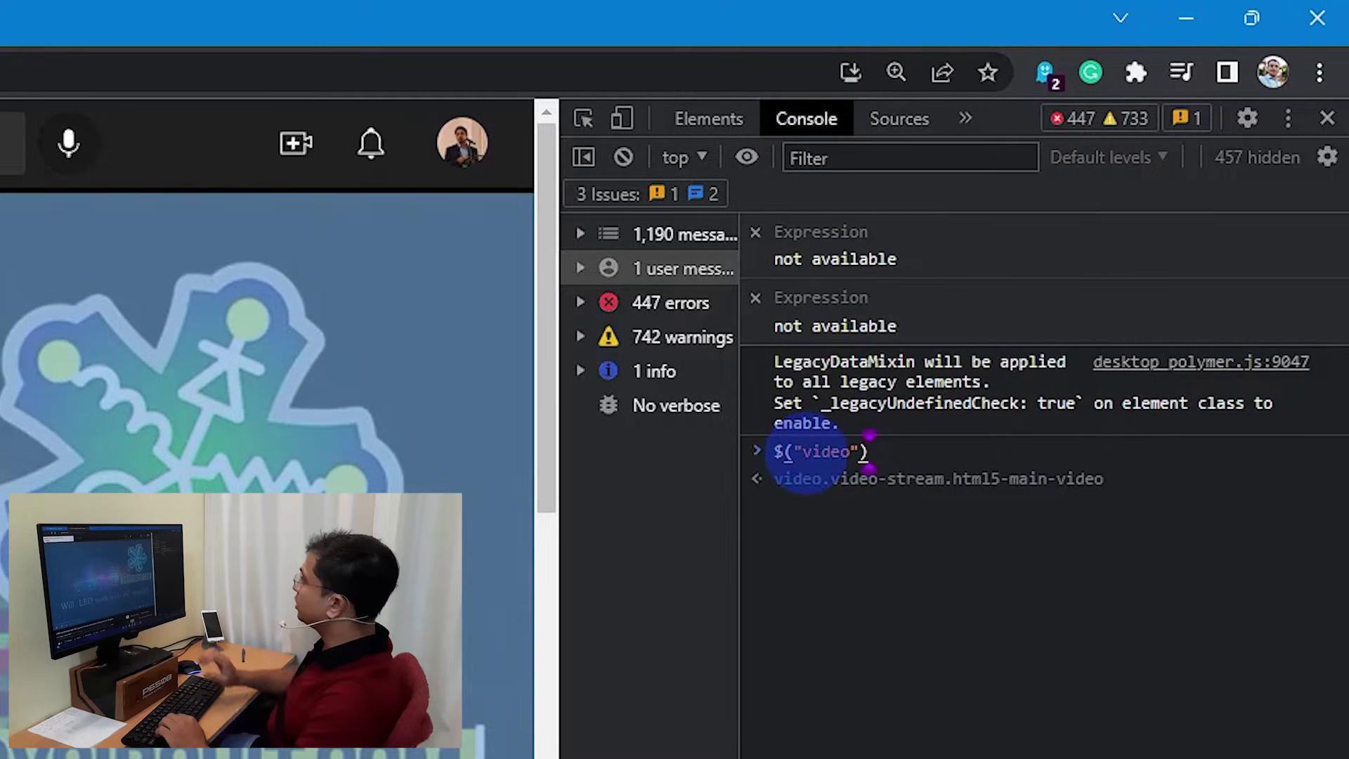
pyautogui.press('Return')
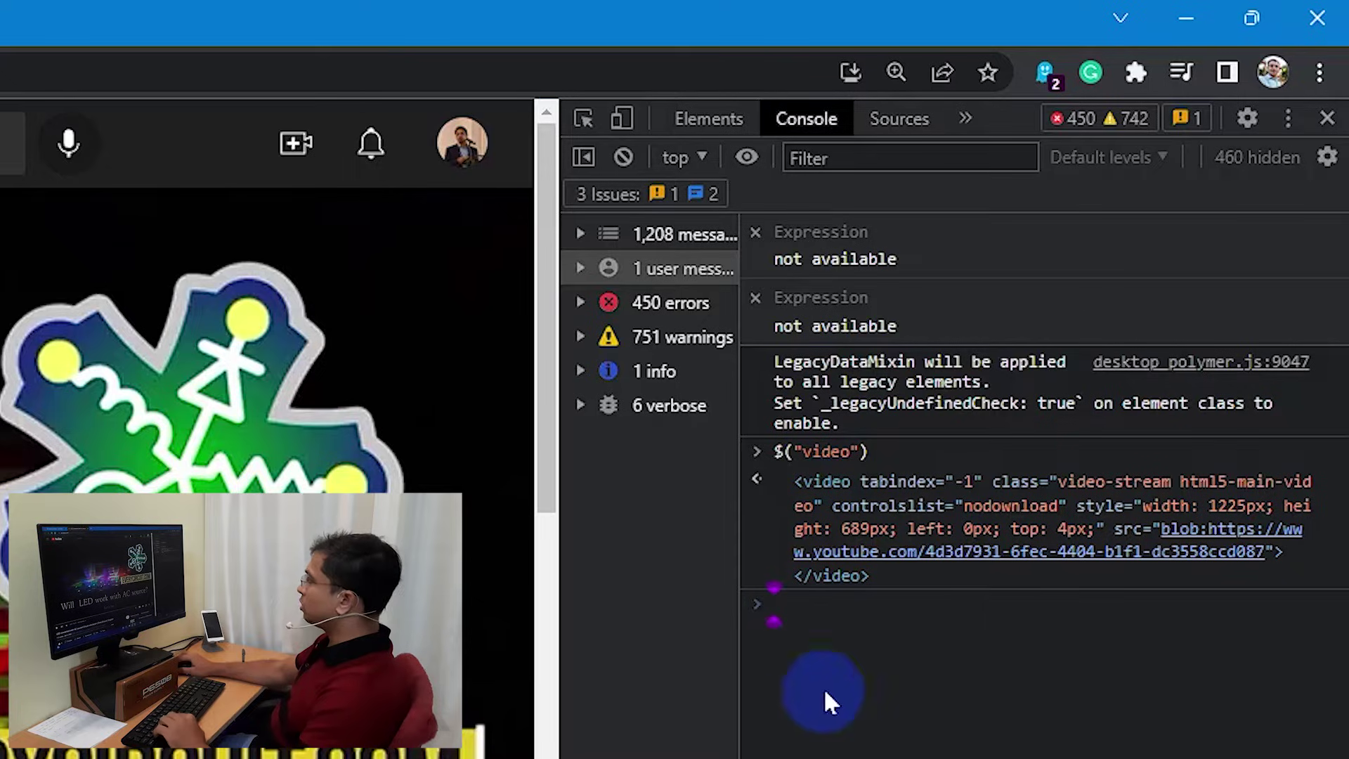
pyautogui.click(838, 622)
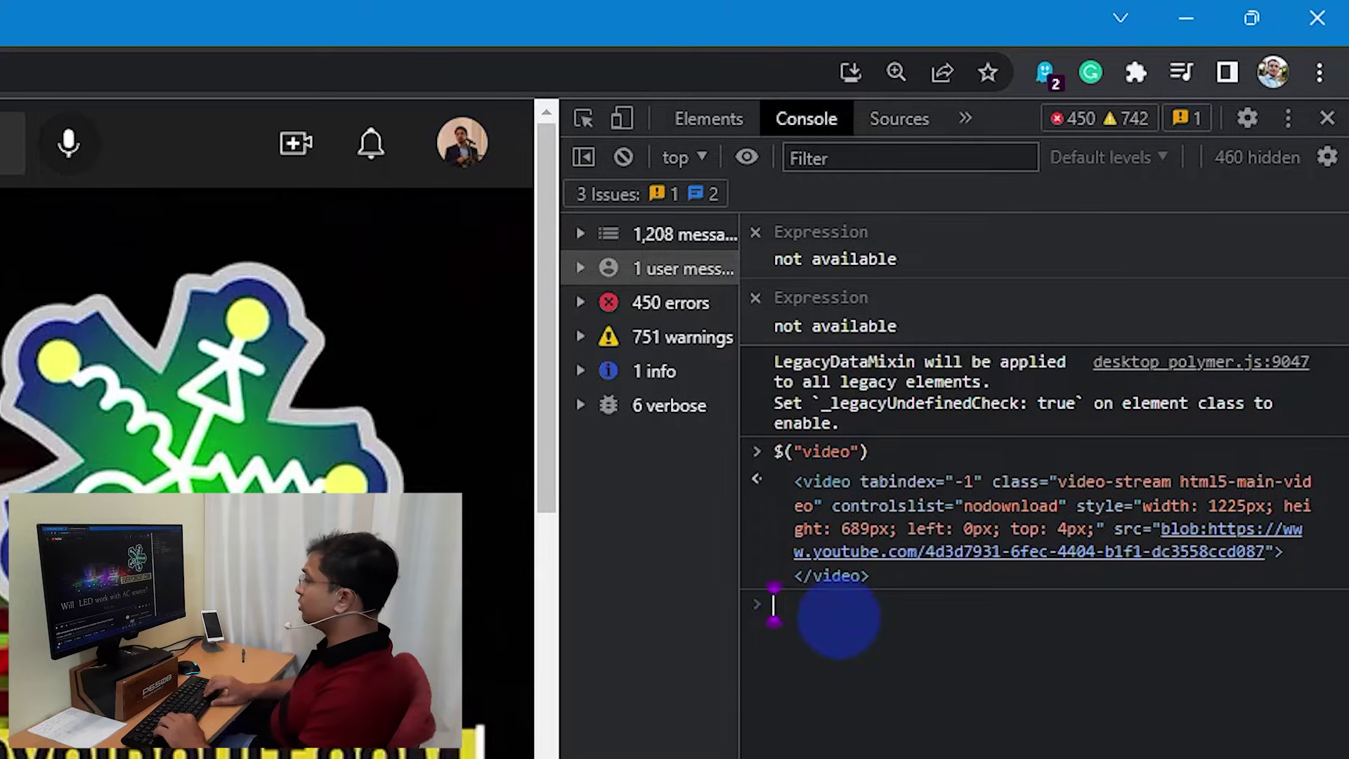
# - Query $("video").playbackRate in the console, which returns 1.25
pyautogui.press('Up')
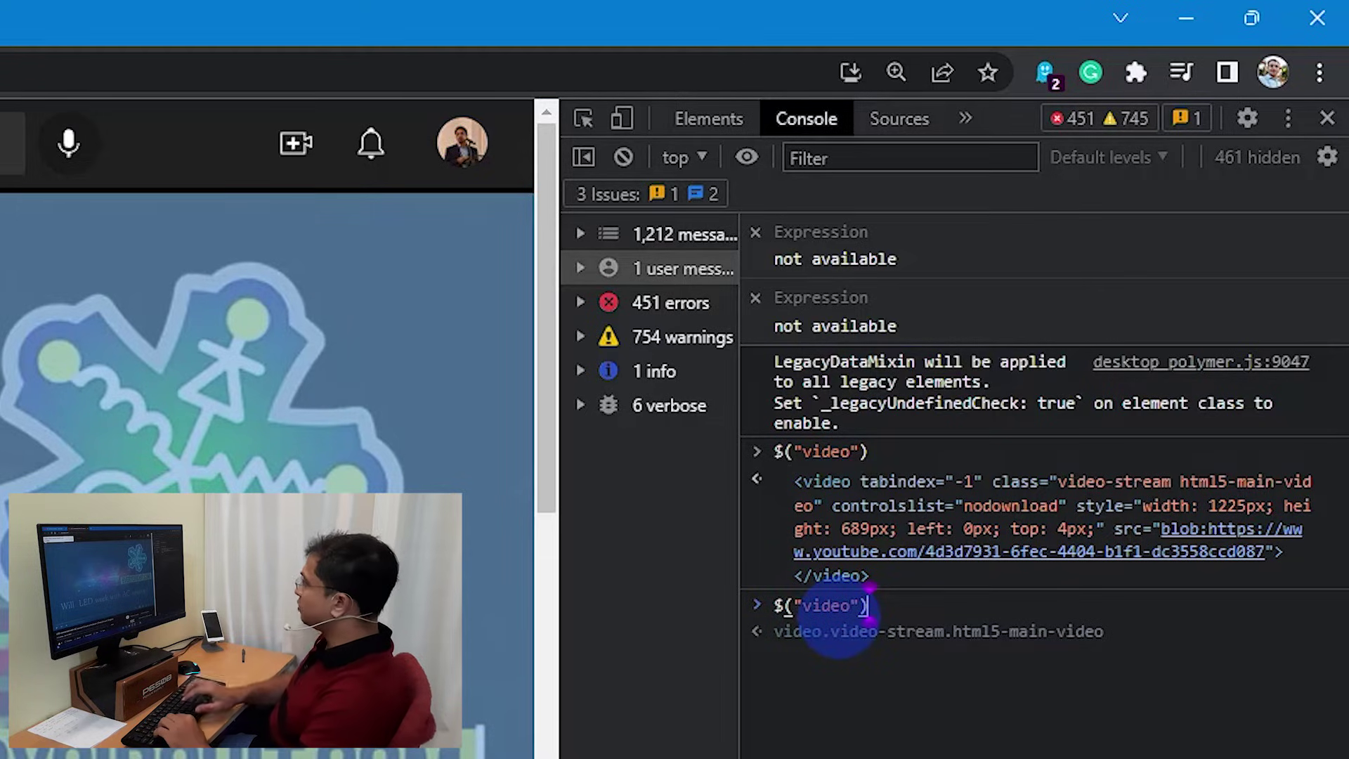
pyautogui.write('.')
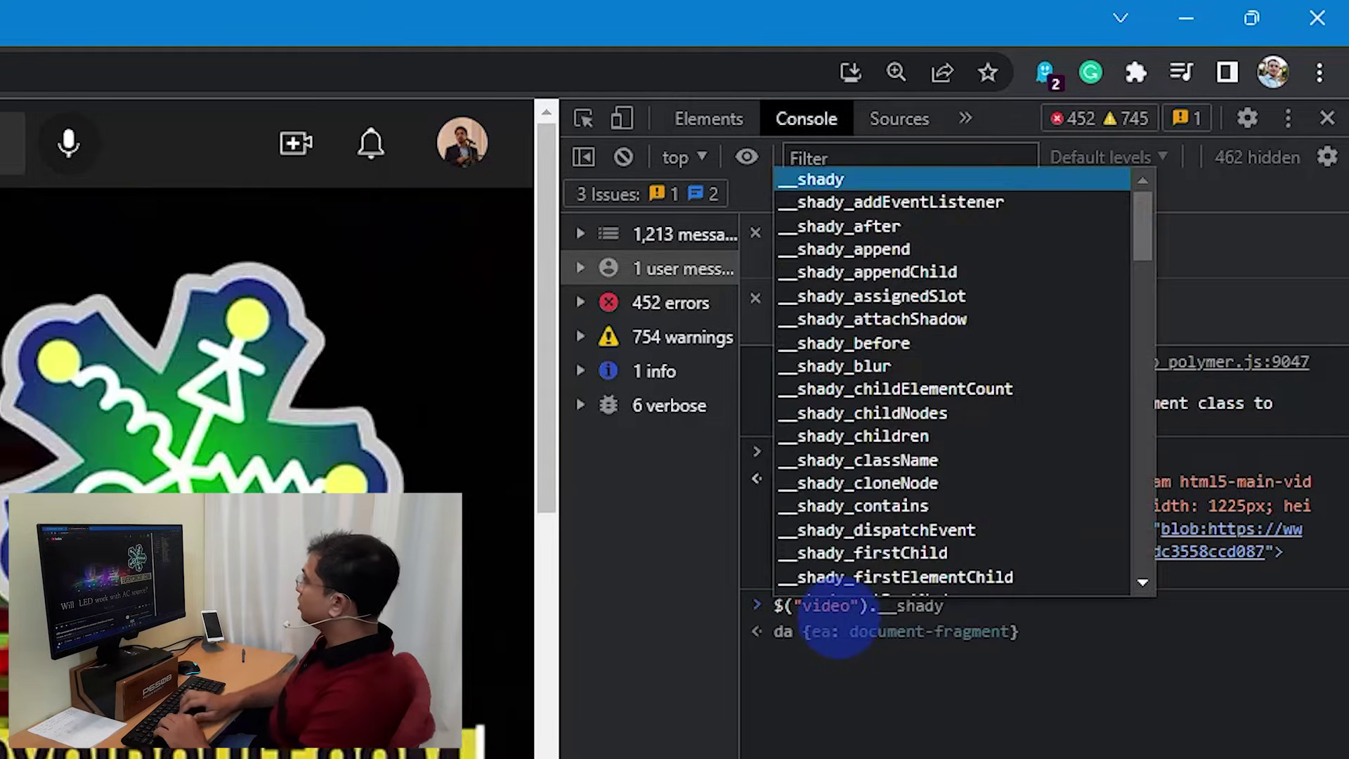
pyautogui.write('p')
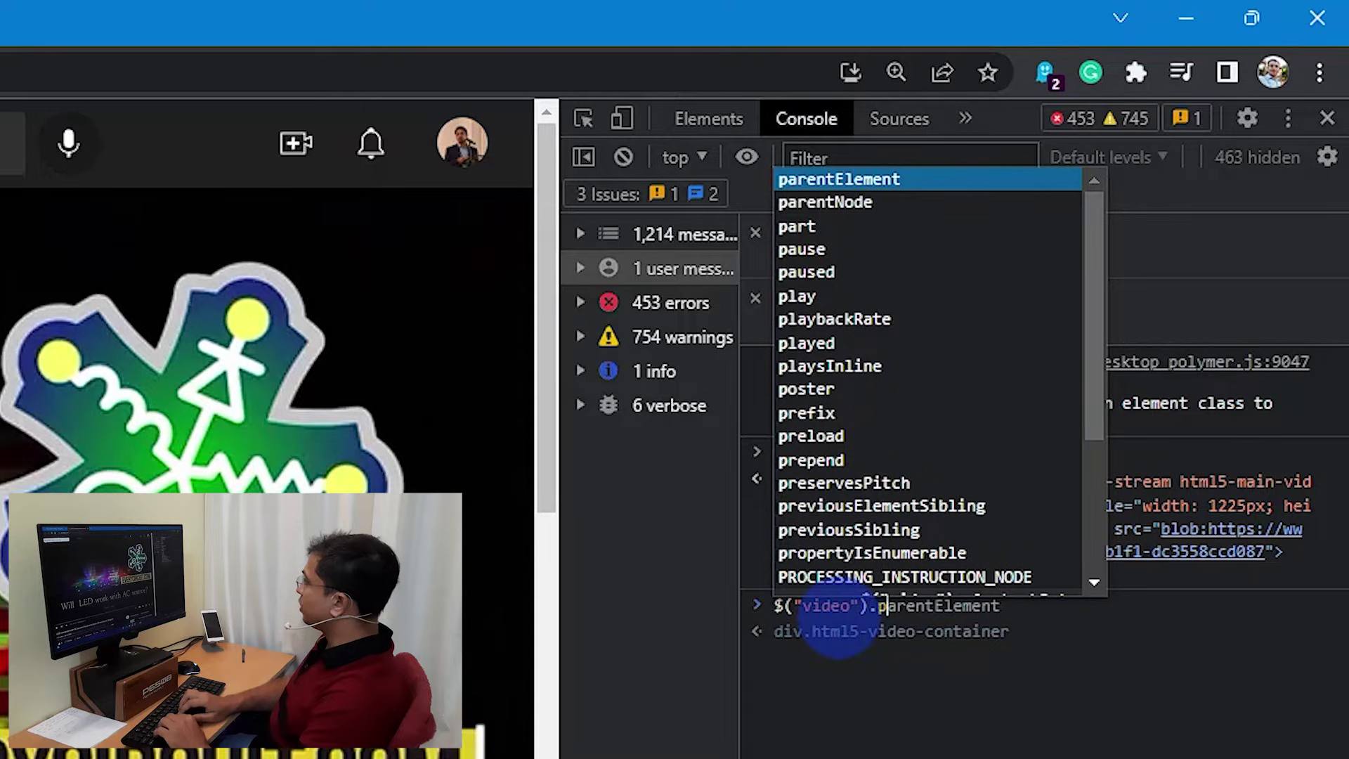
pyautogui.write('lay')
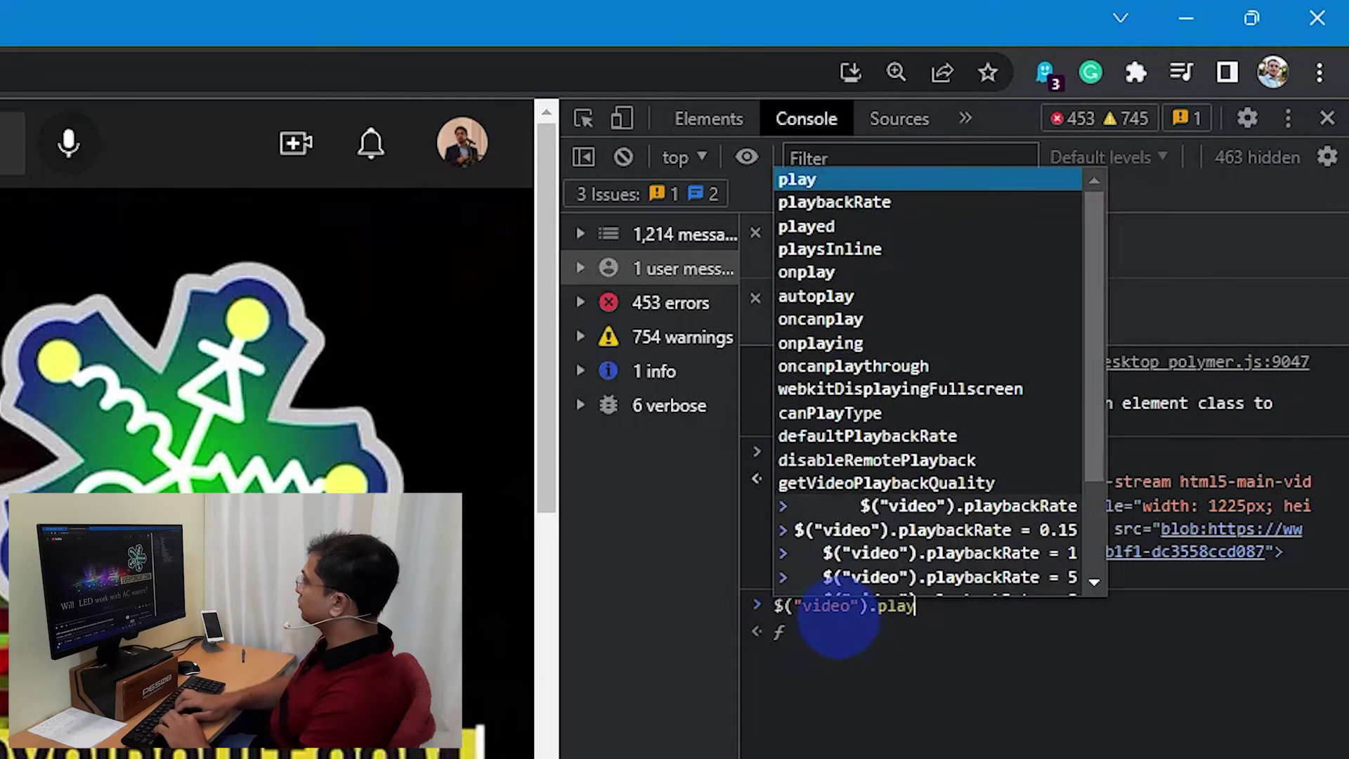
pyautogui.write('backRate')
pyautogui.press('Return')
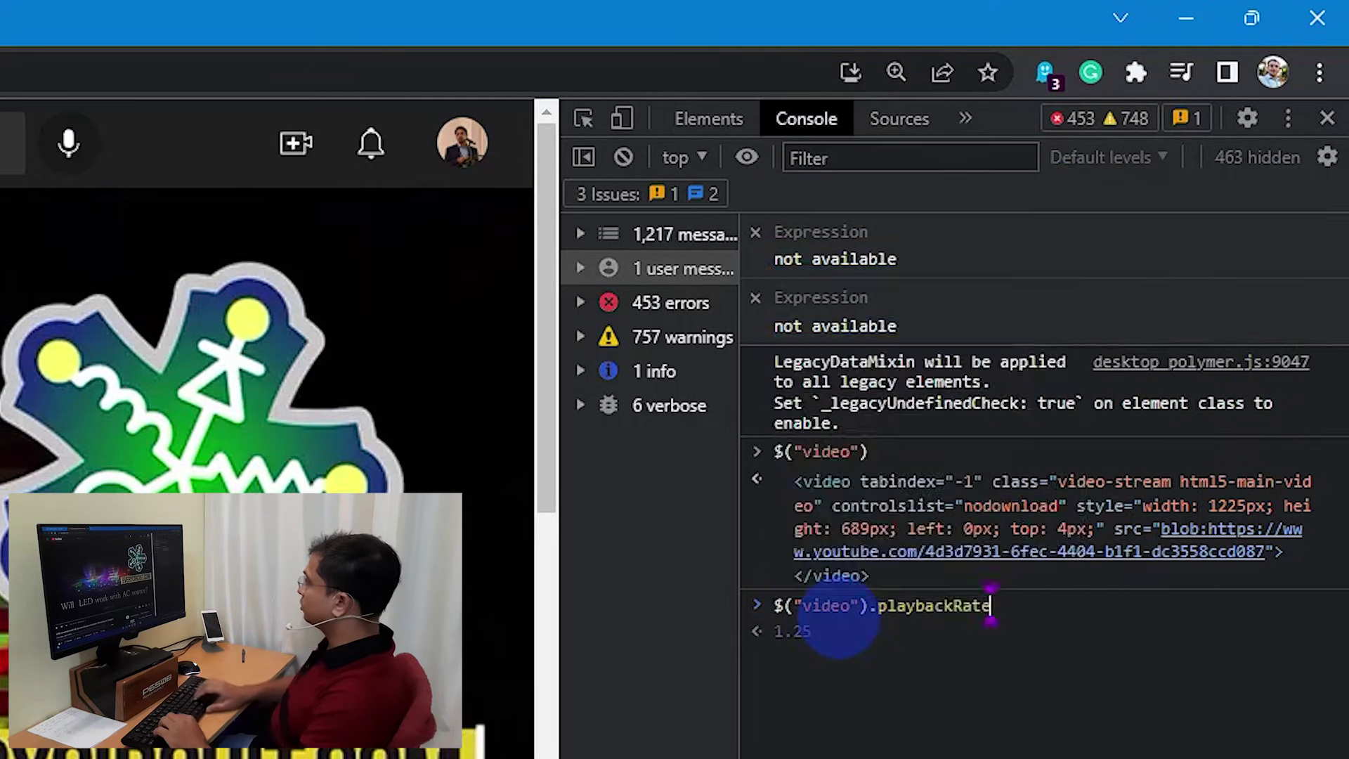
pyautogui.press('Return')
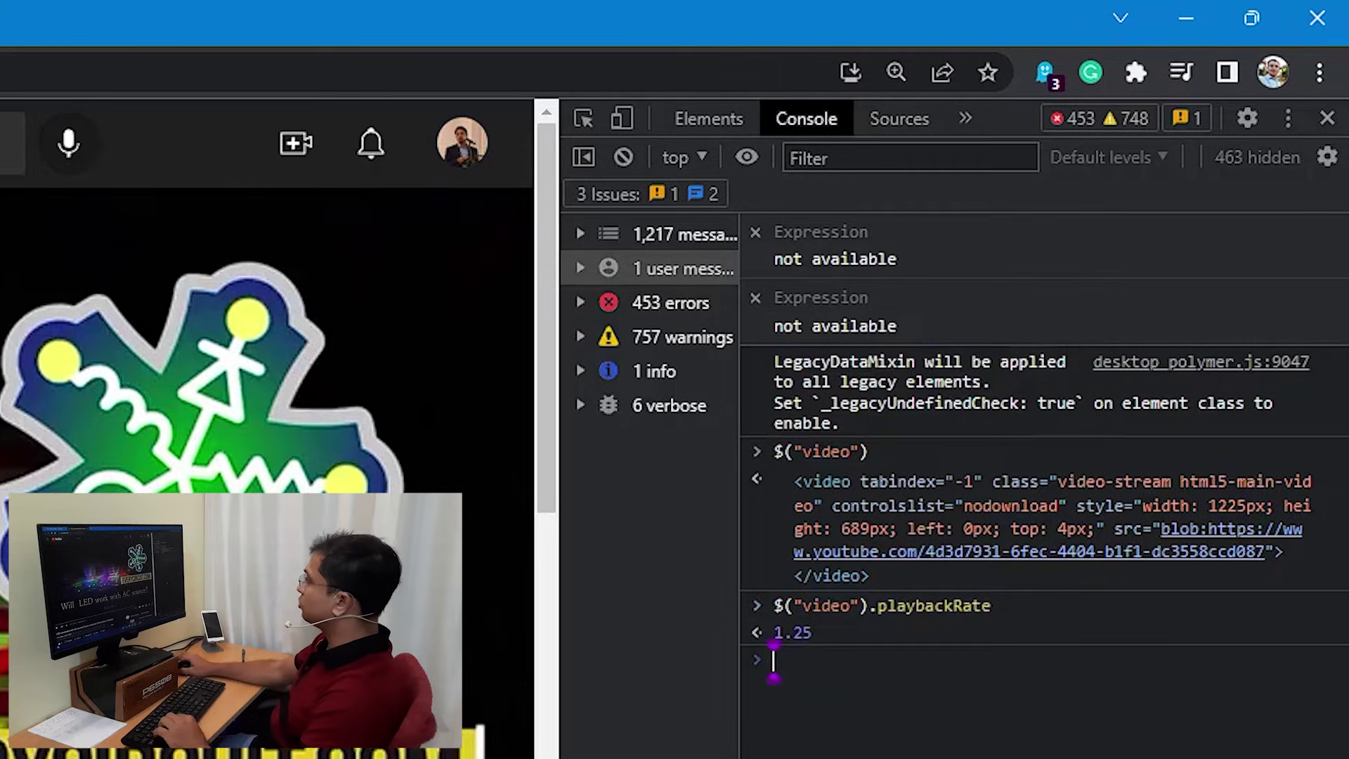
pyautogui.click(780, 659)
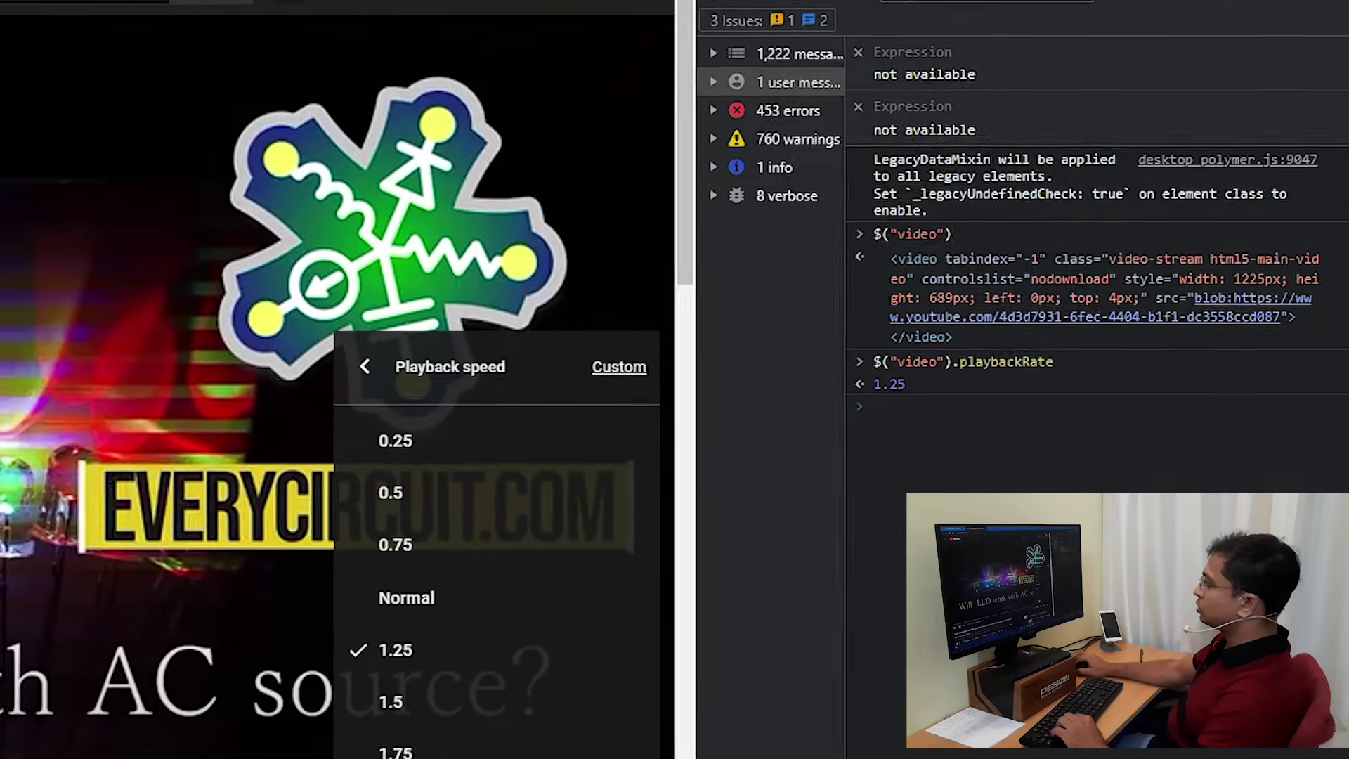
pyautogui.click(449, 747)
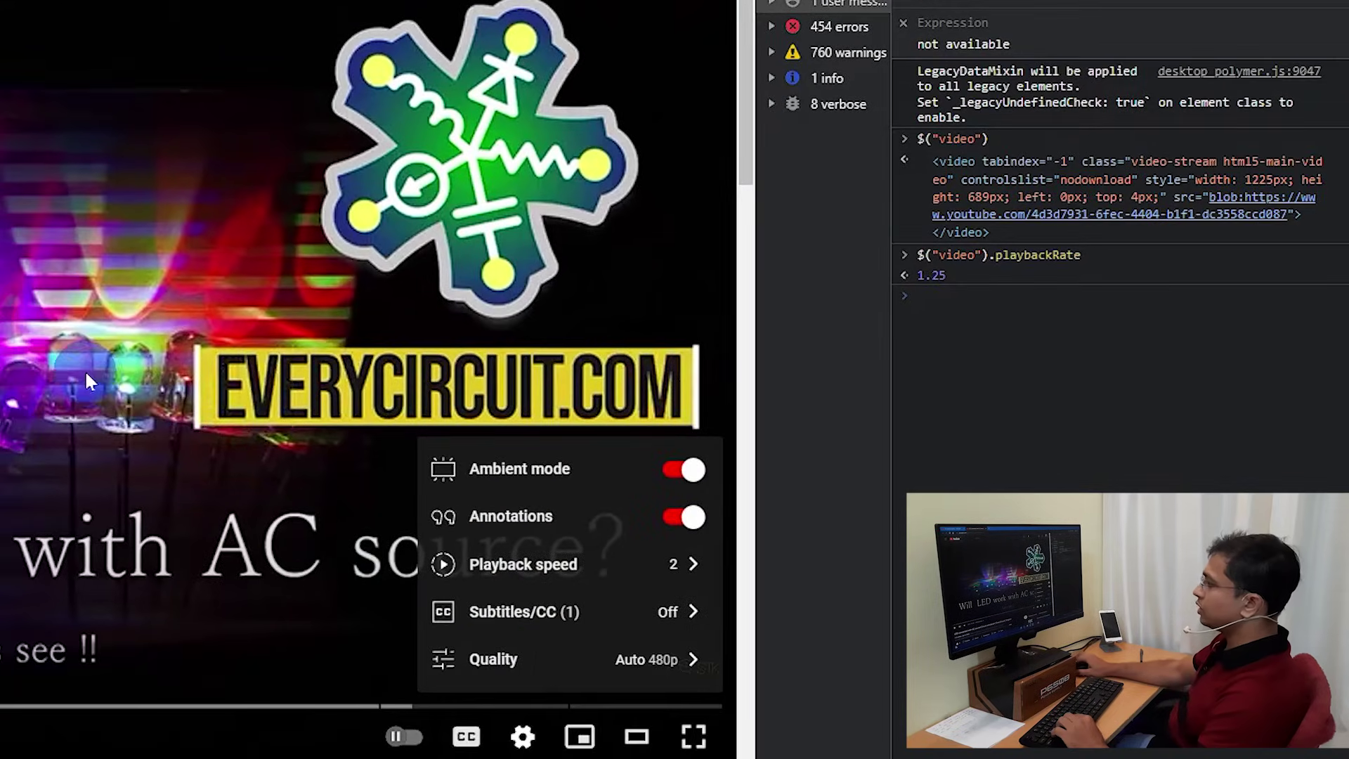
# - Close the player settings at 2× speed and rerun the playbackRate query, returning 2
pyautogui.click(84, 369)
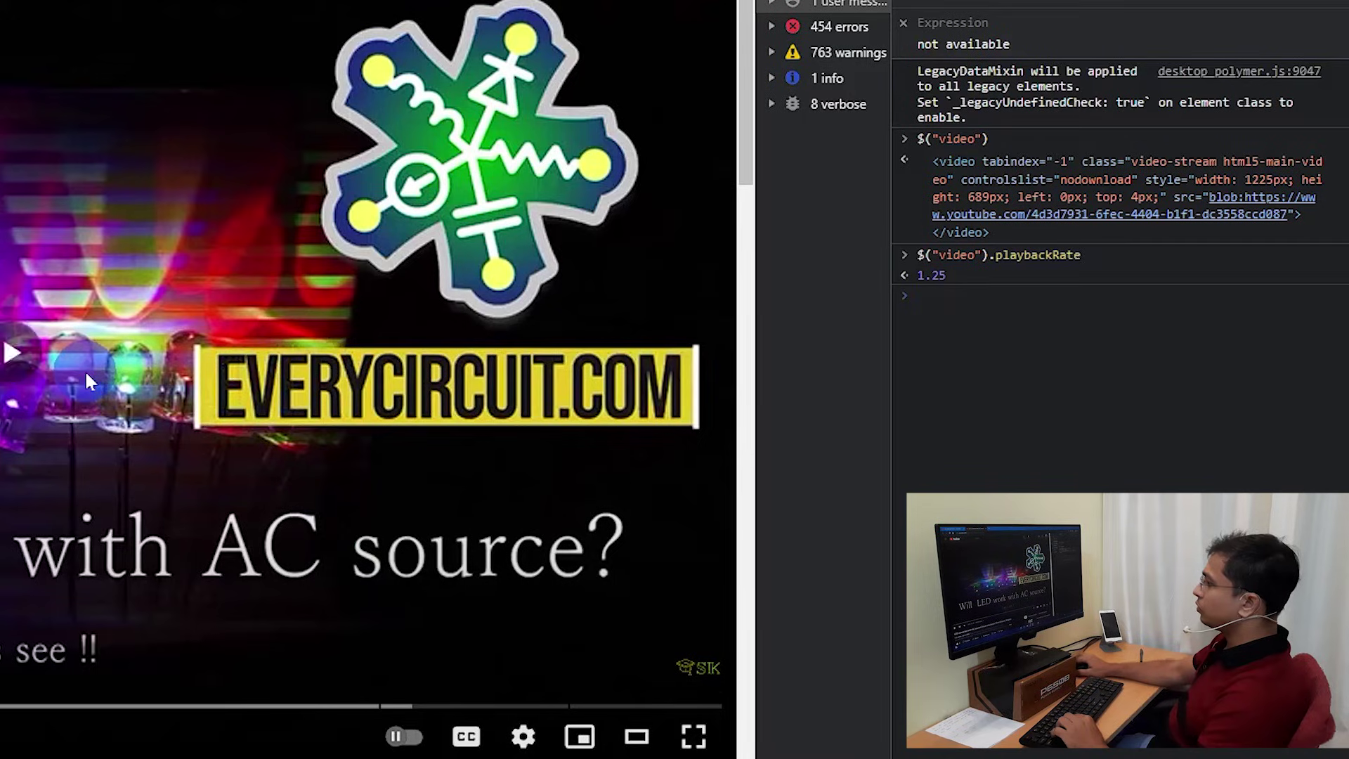
pyautogui.click(931, 321)
pyautogui.write('$("video").playbackRate')
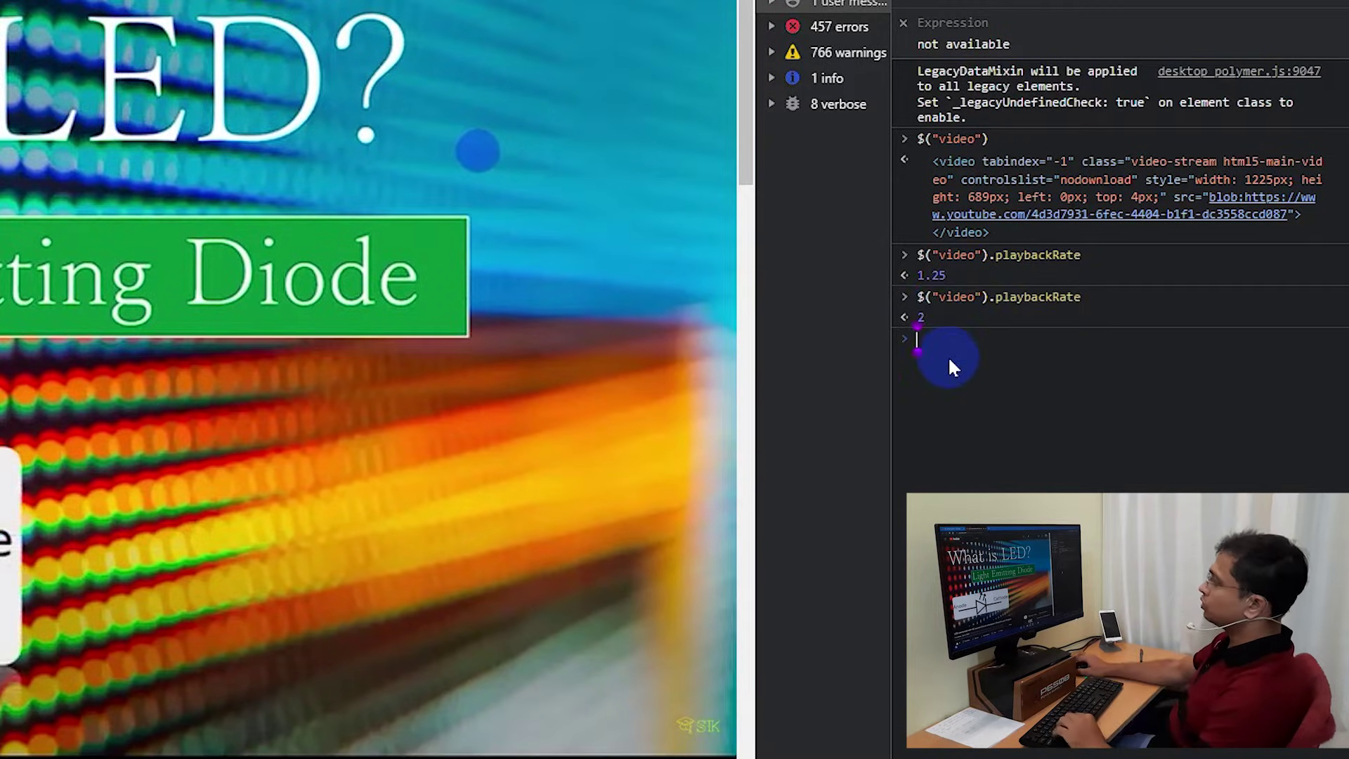
pyautogui.click(205, 506)
# - Run $("video").playbackRate=4 in the console so the video plays at 4×
pyautogui.click(1014, 337)
pyautogui.write('$("video").playbackRate')
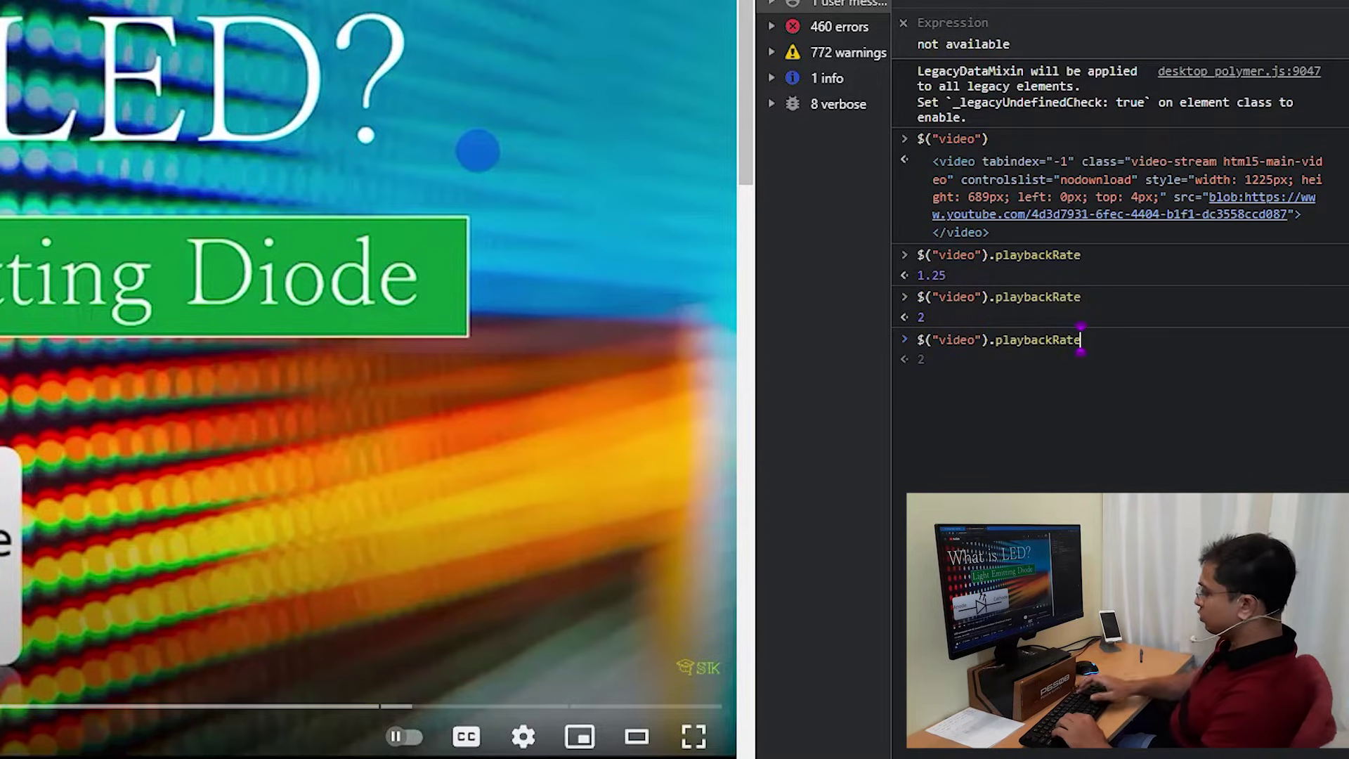
pyautogui.write('=')
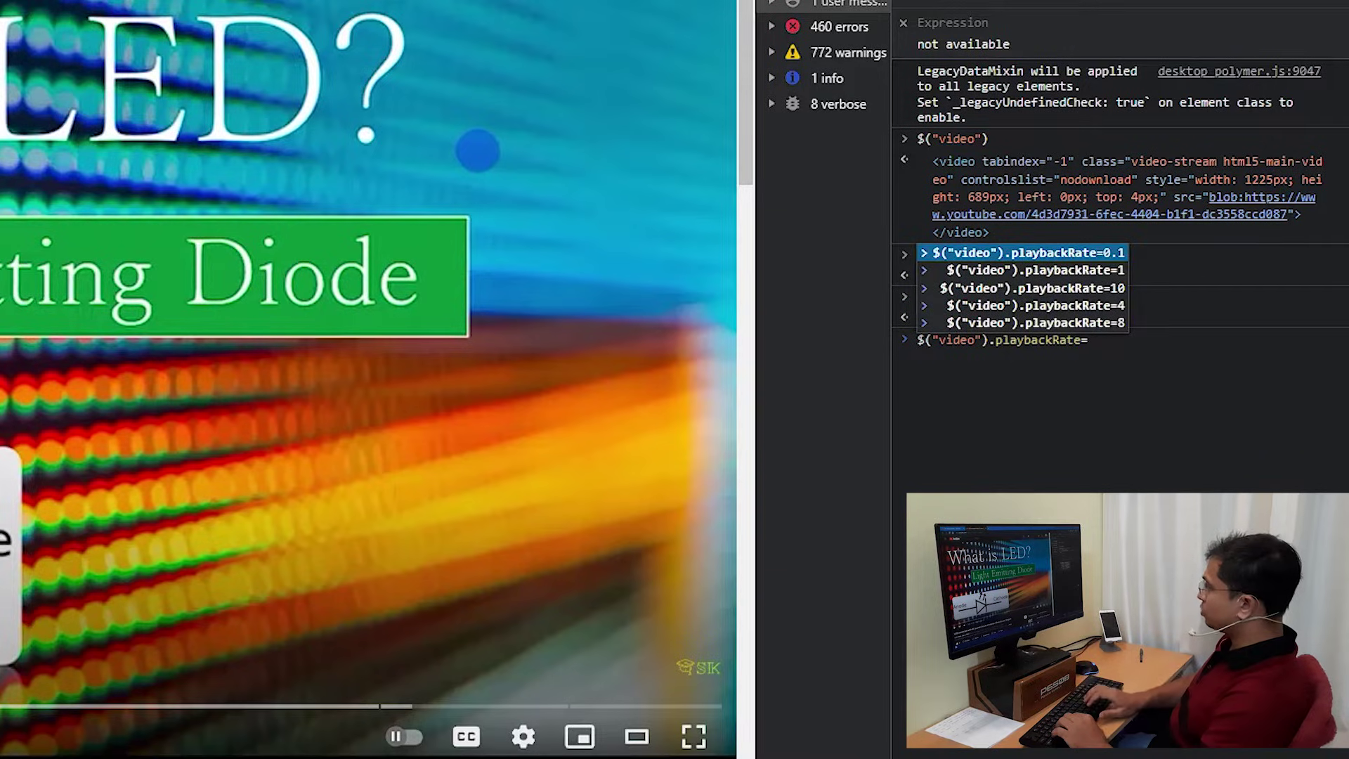
pyautogui.write('4')
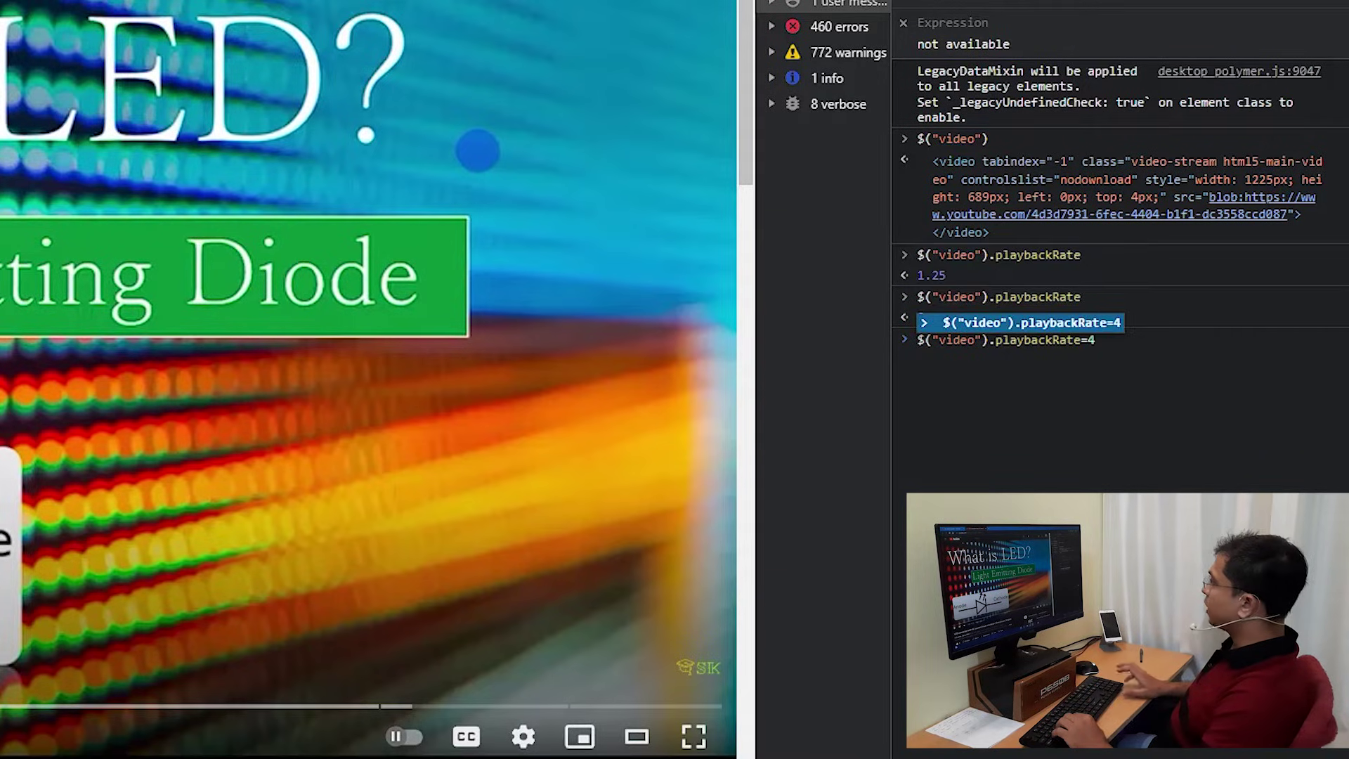
pyautogui.click(1097, 340)
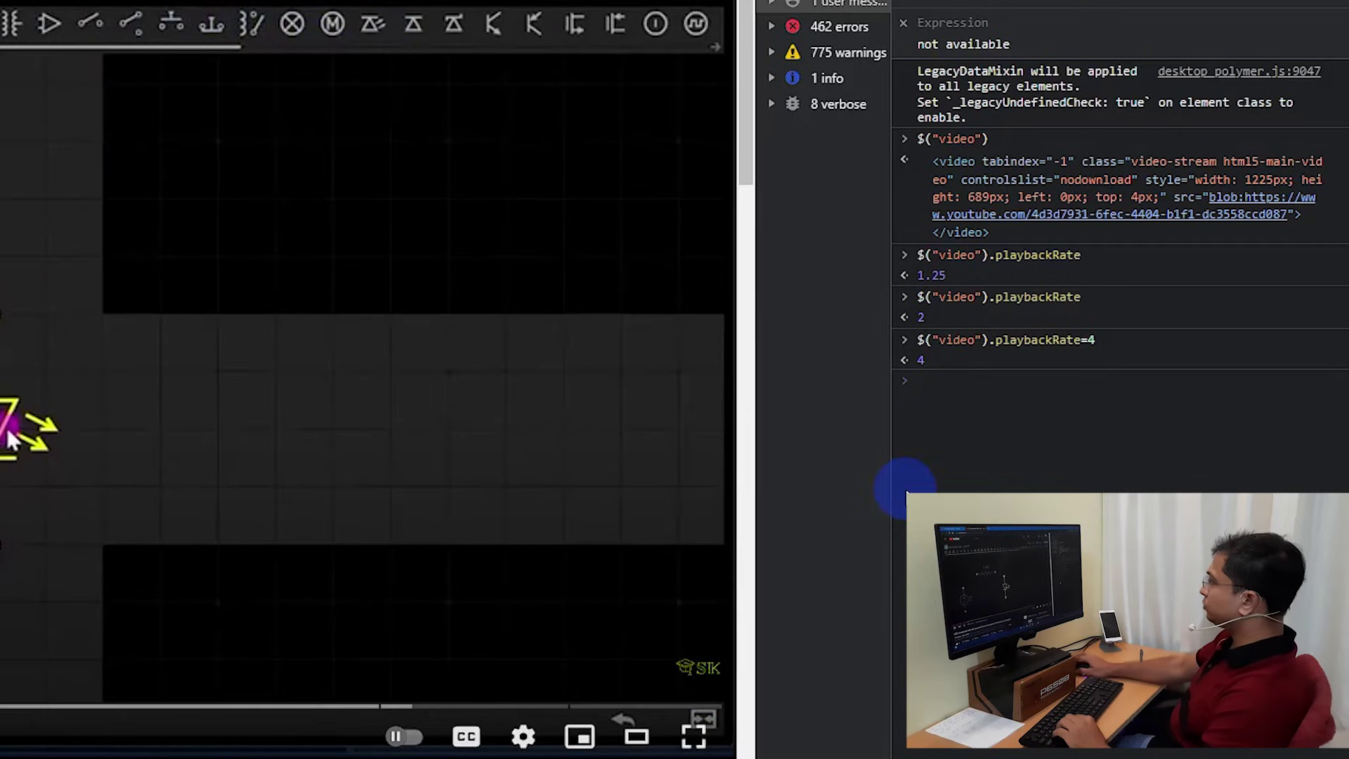
# - Attempt playbackRate=20, which the console rejects as outside the supported range
pyautogui.press('Up')
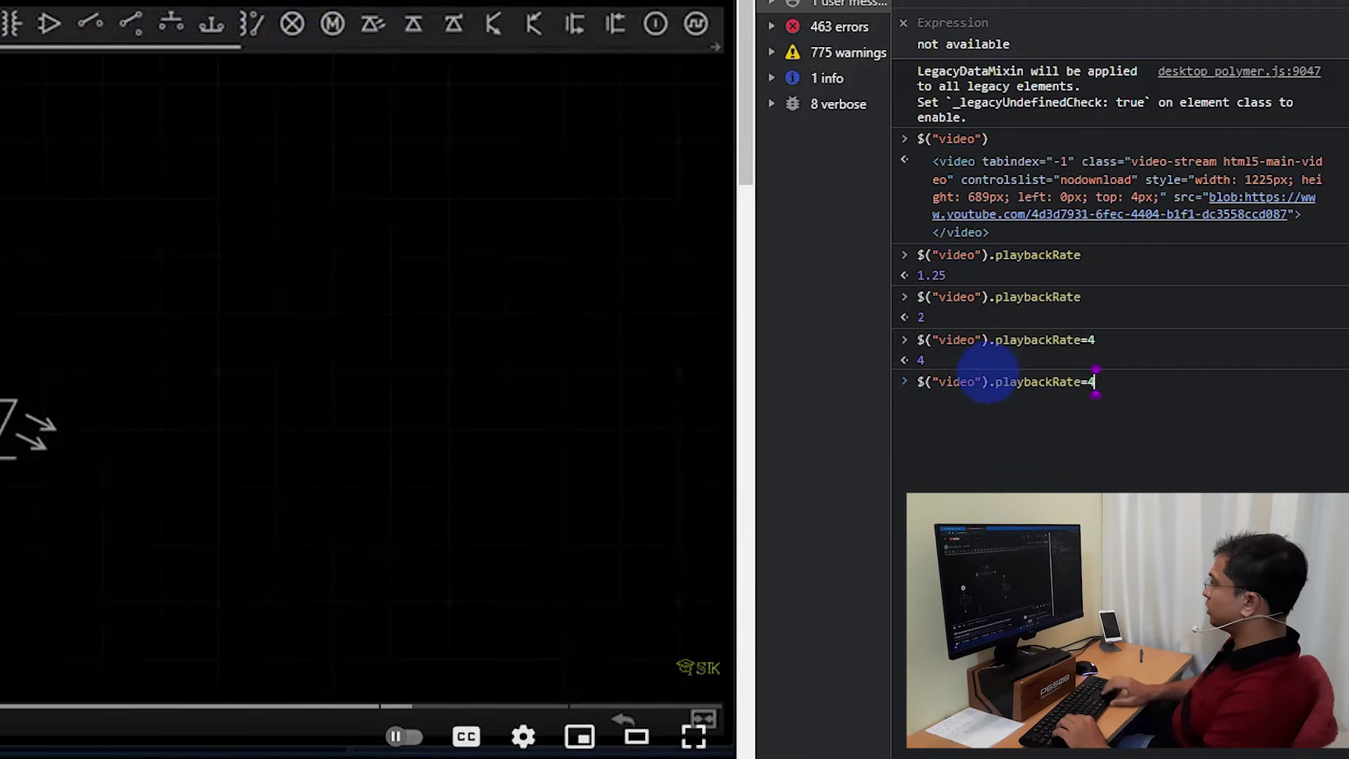
pyautogui.write('10')
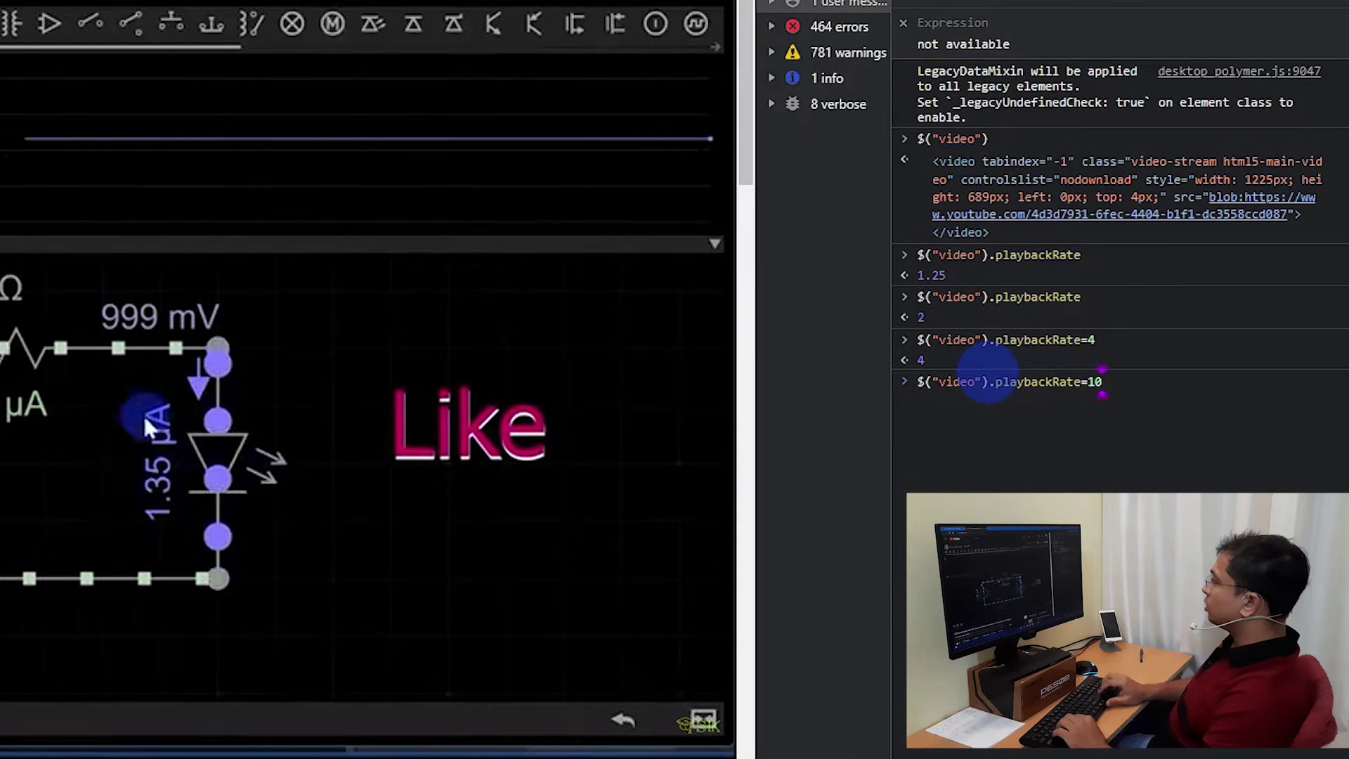
pyautogui.press('BackSpace')
pyautogui.press('BackSpace')
pyautogui.press('BackSpace')
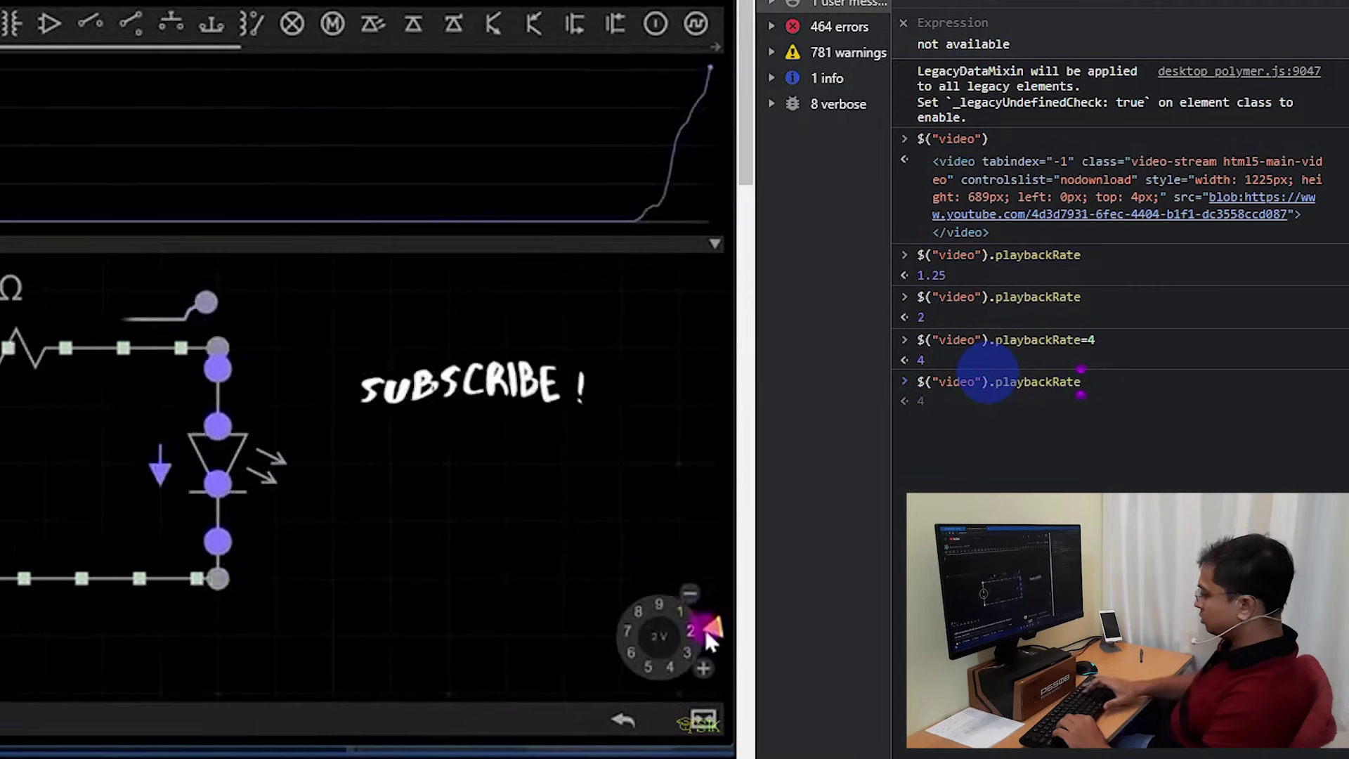
pyautogui.write('=')
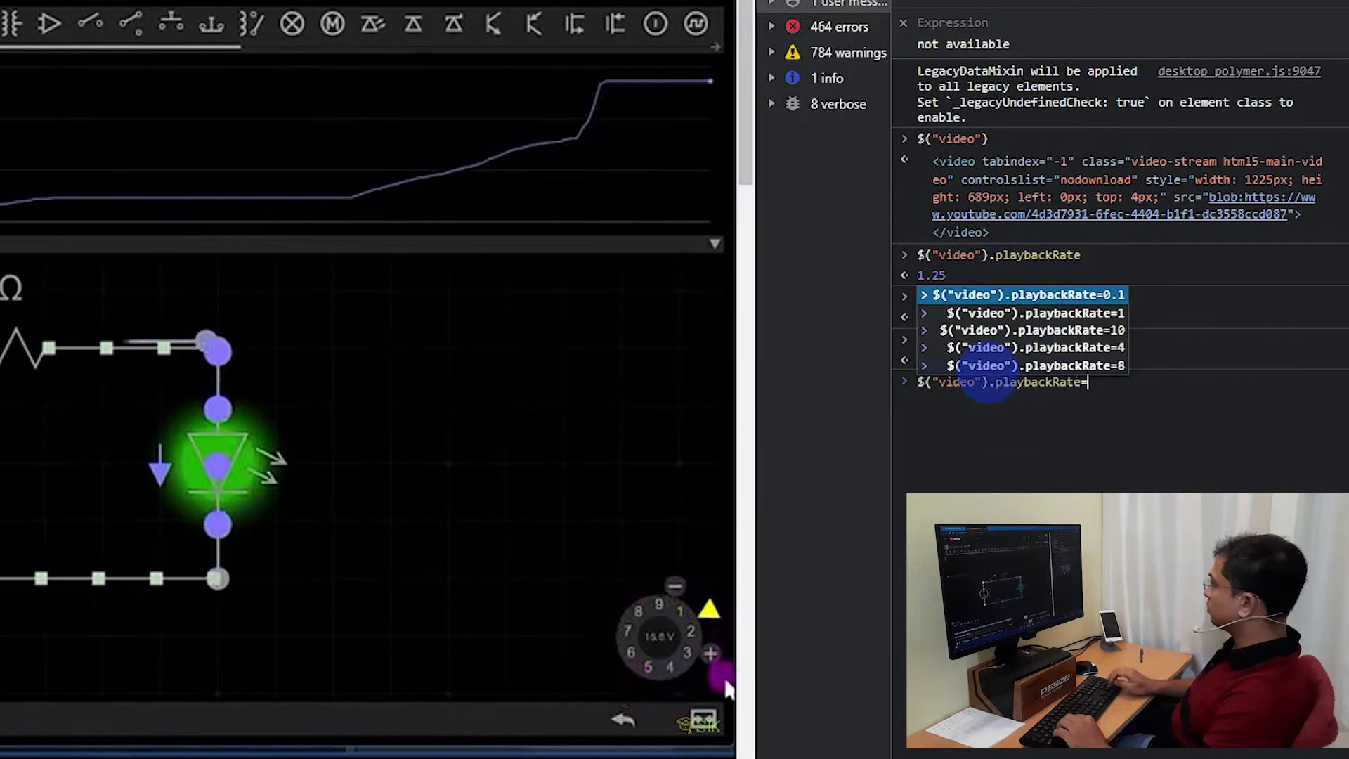
pyautogui.write('20')
pyautogui.press('Return')
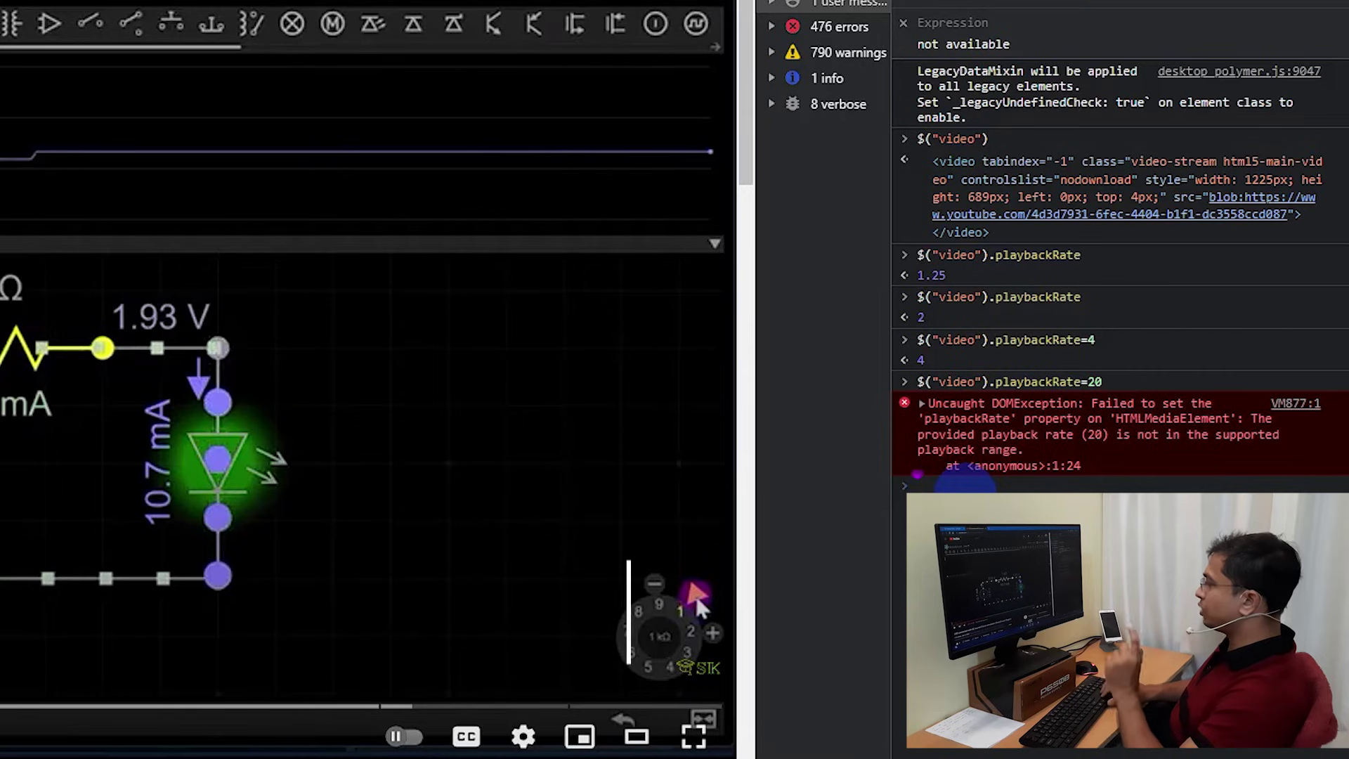
pyautogui.press('Up')
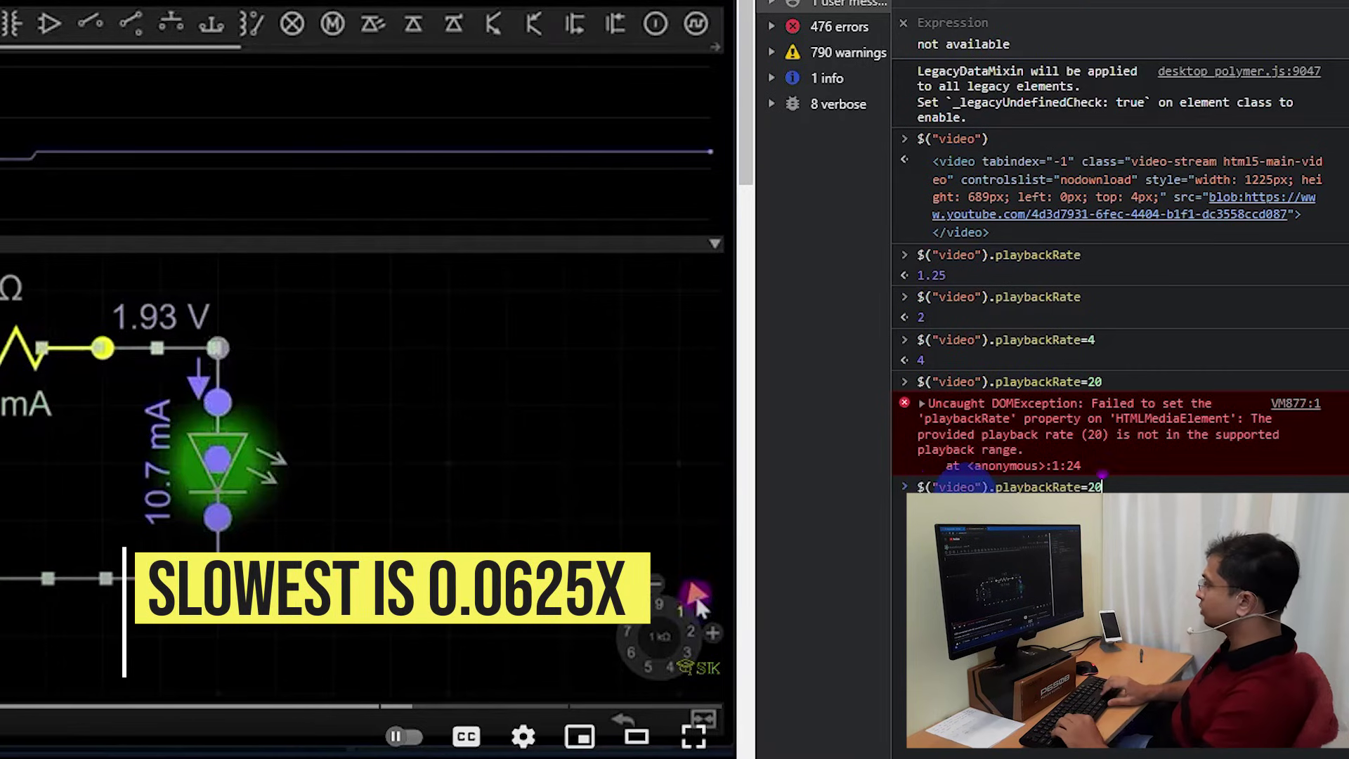